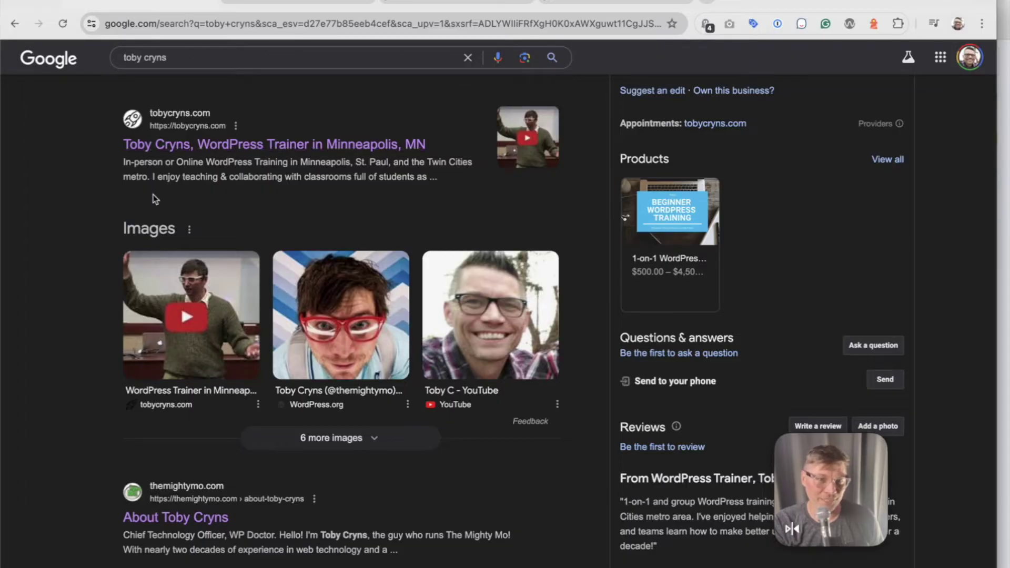
Bring up the context menu for the tobycryns.com result's favicon in the Google results.
scroll(137, 495, "down", 3)
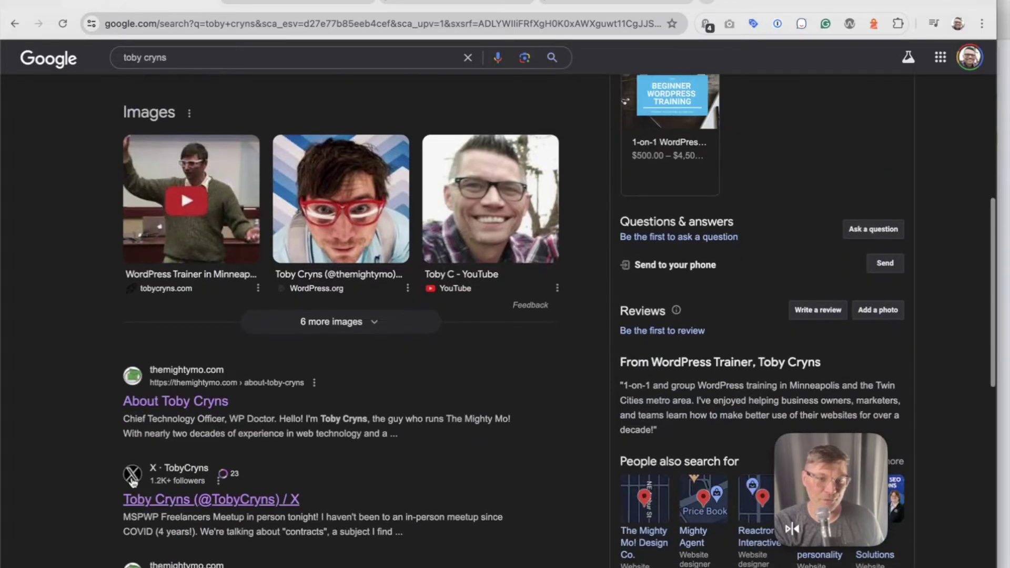
scroll(138, 476, "down", 5)
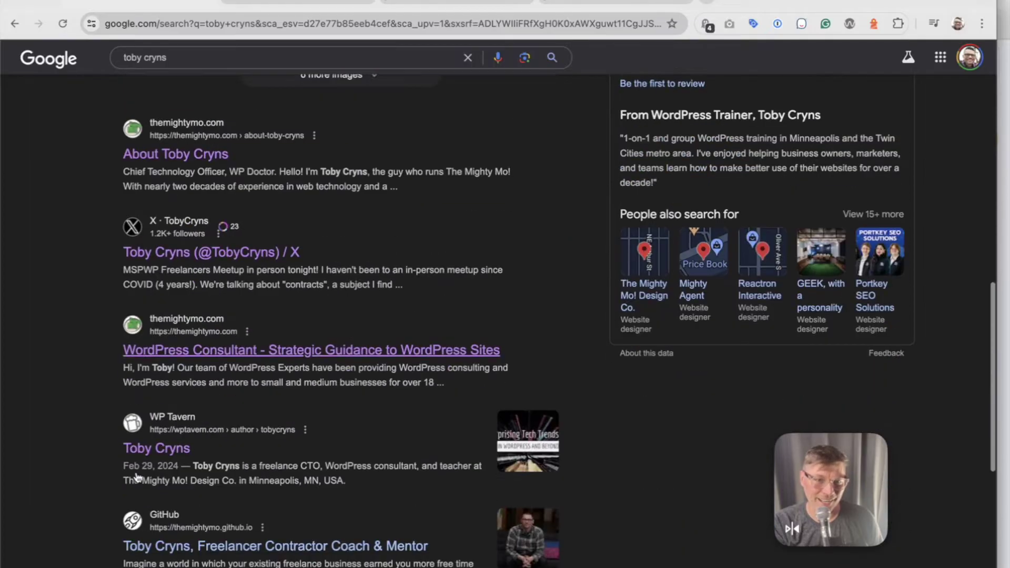
scroll(154, 514, "up", 7)
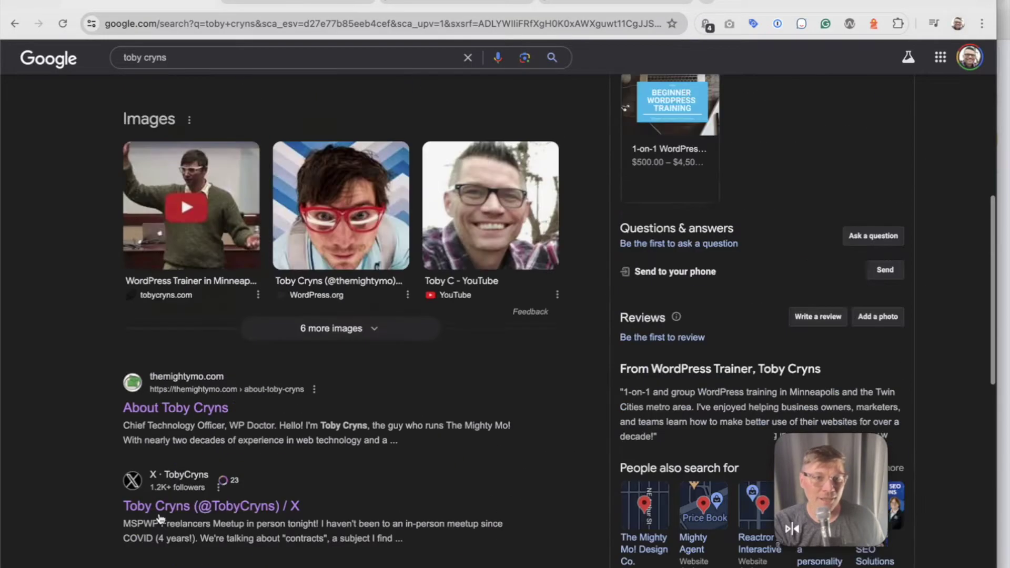
scroll(157, 513, "down", 2)
scroll(160, 514, "up", 3)
scroll(159, 514, "up", 1)
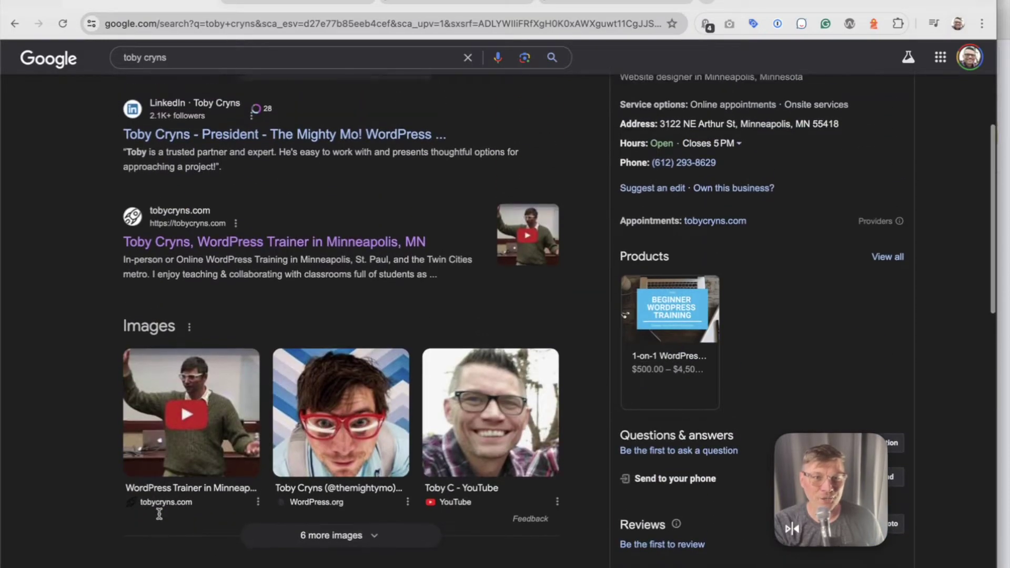
scroll(157, 512, "down", 2)
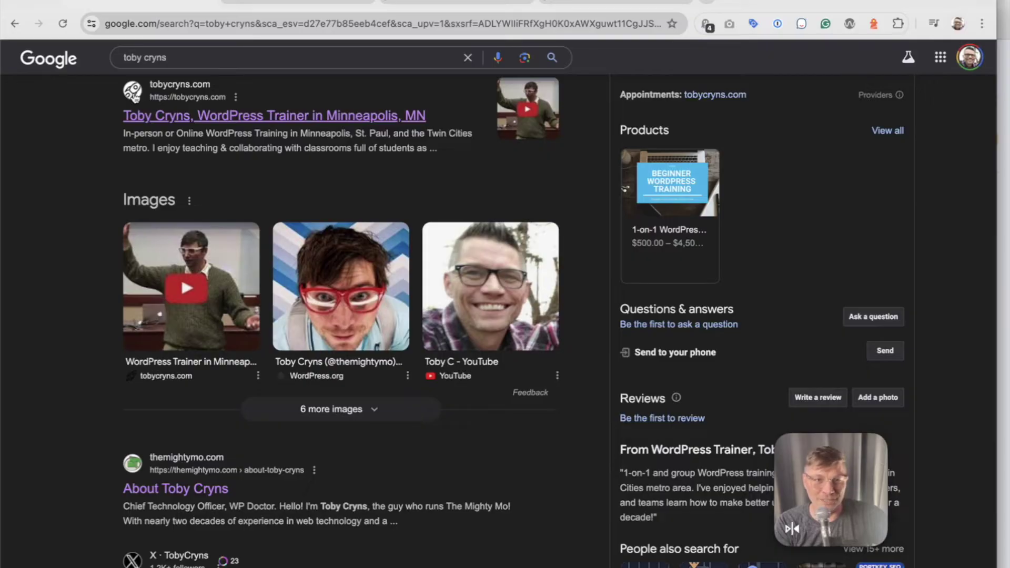
right_click(135, 94)
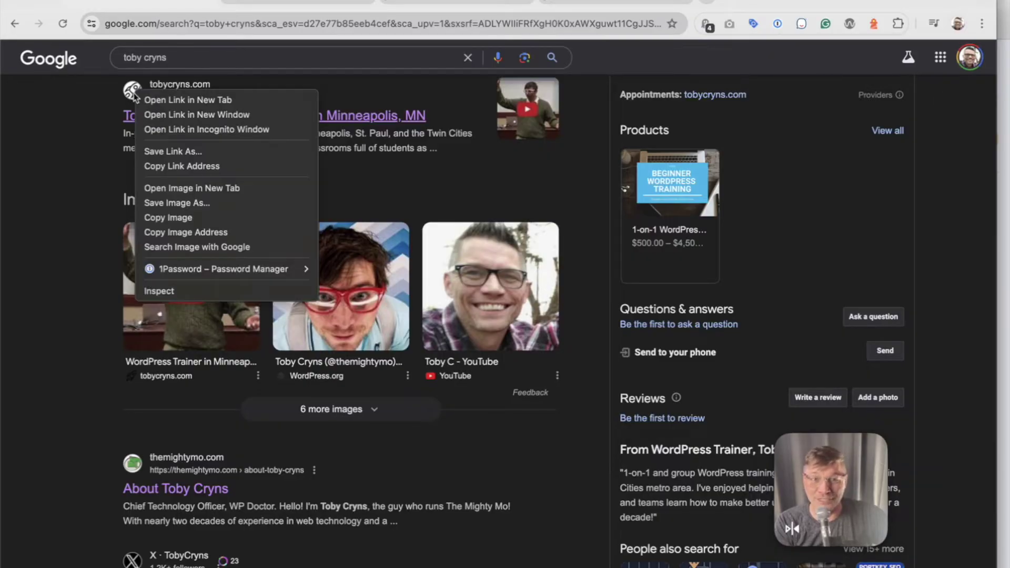
Inspect the tobycryns.com favicon in DevTools and open its img src value.
left_click(77, 101)
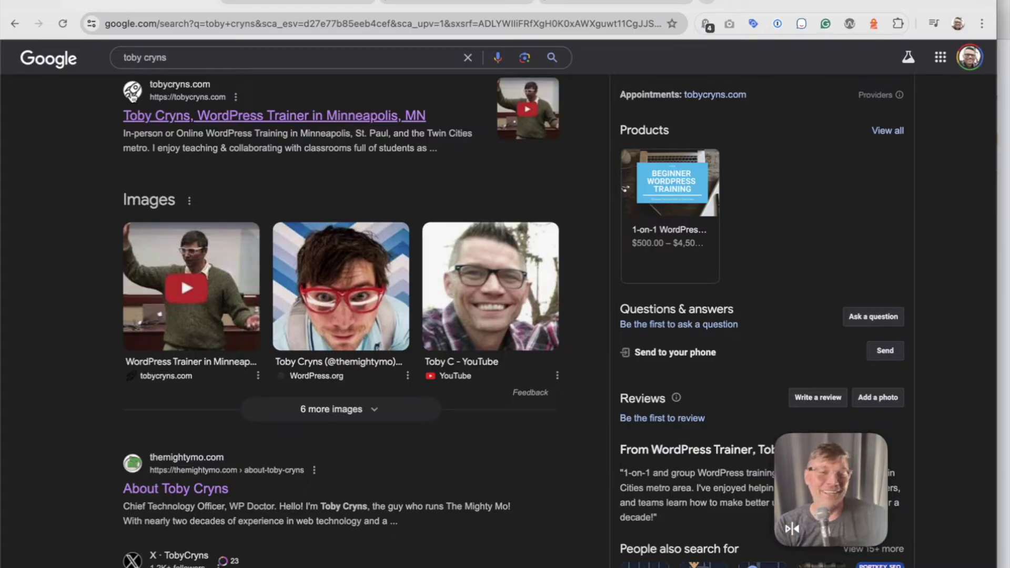
right_click(130, 90)
left_click(190, 287)
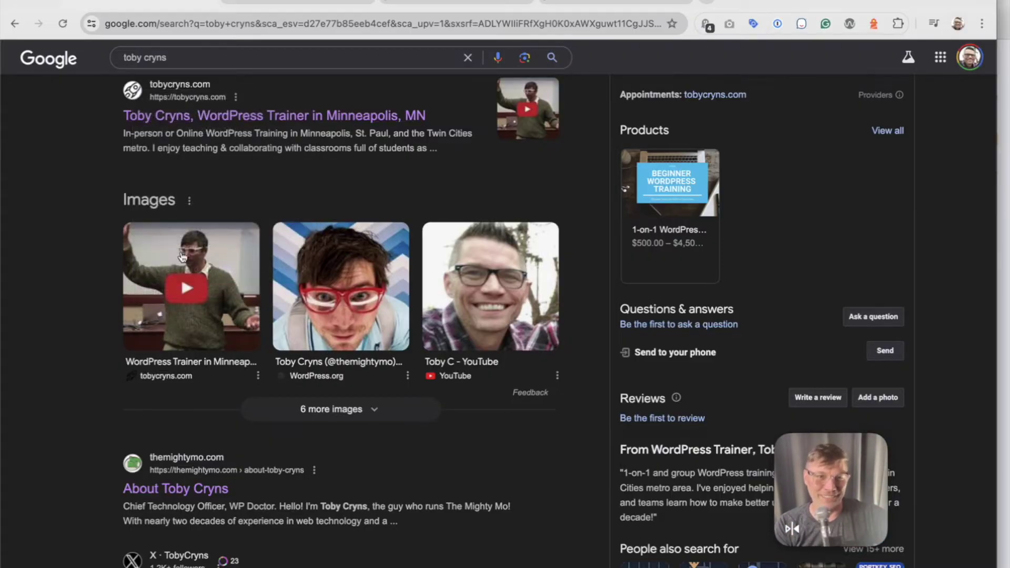
key("Escape")
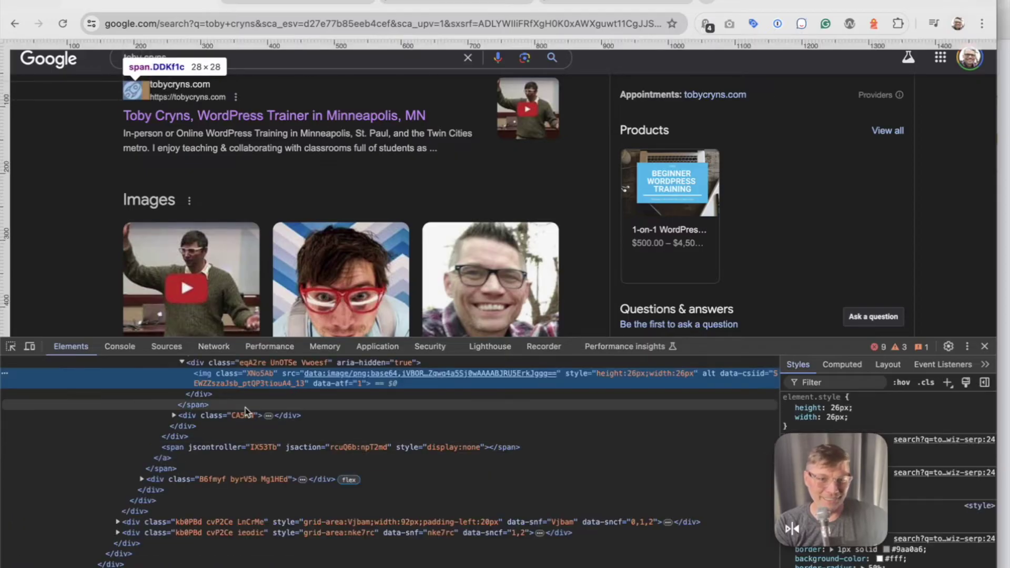
mouse_move(328, 390)
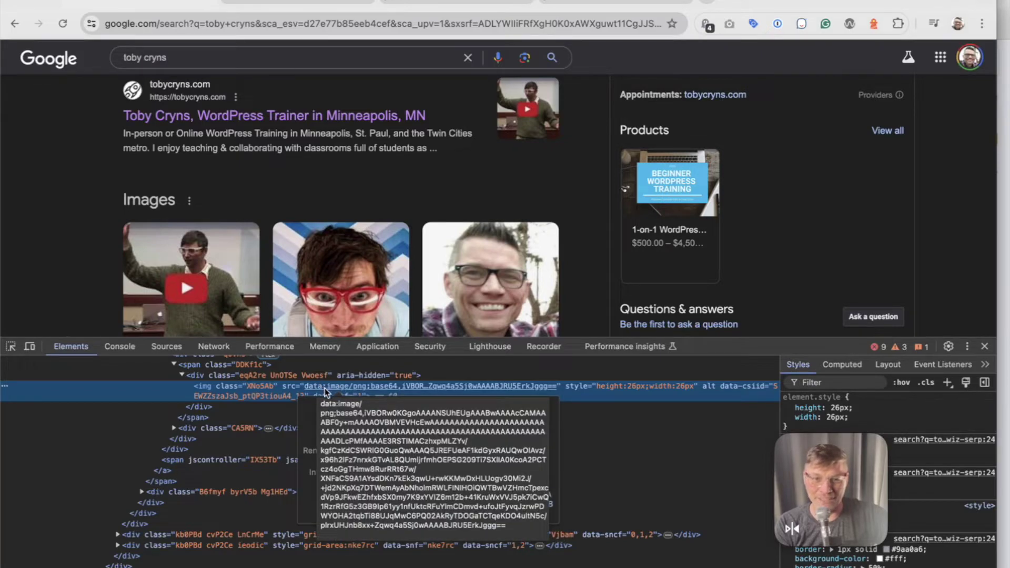
double_click(343, 392)
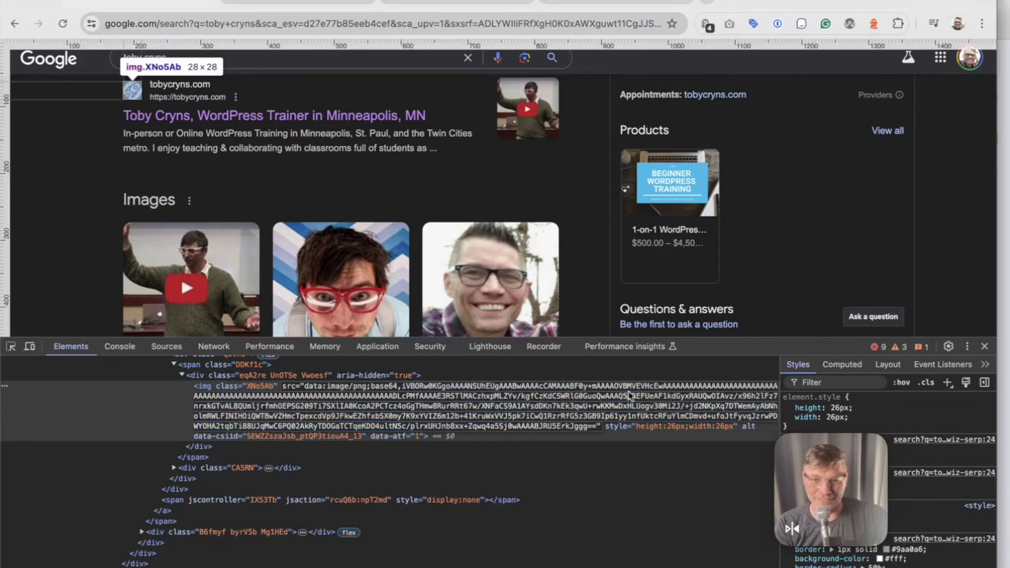
Examine the favicon's inline base64 PNG data URL, then exit editing without changes.
left_click(499, 406)
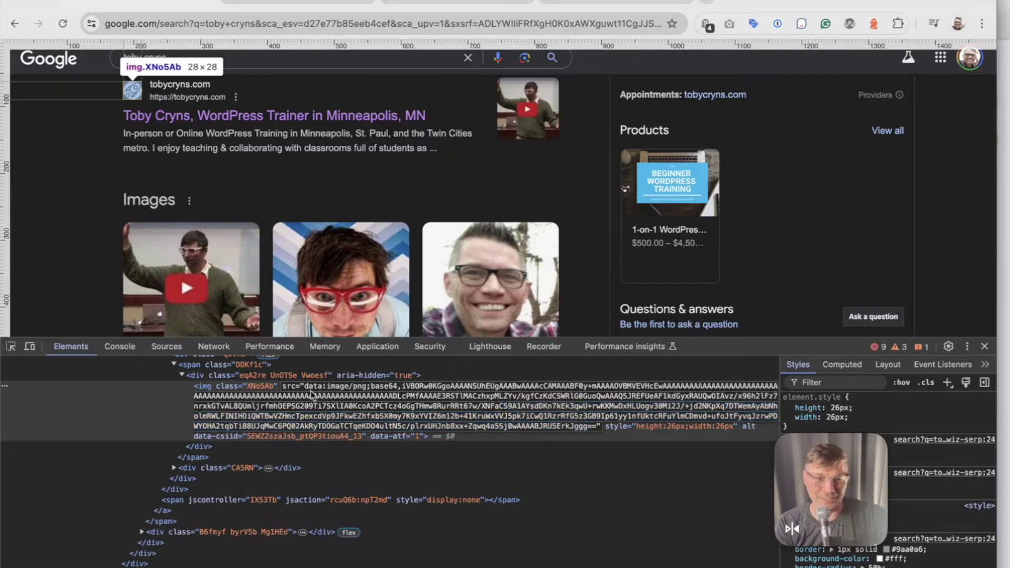
triple_click(315, 390)
left_click(375, 406)
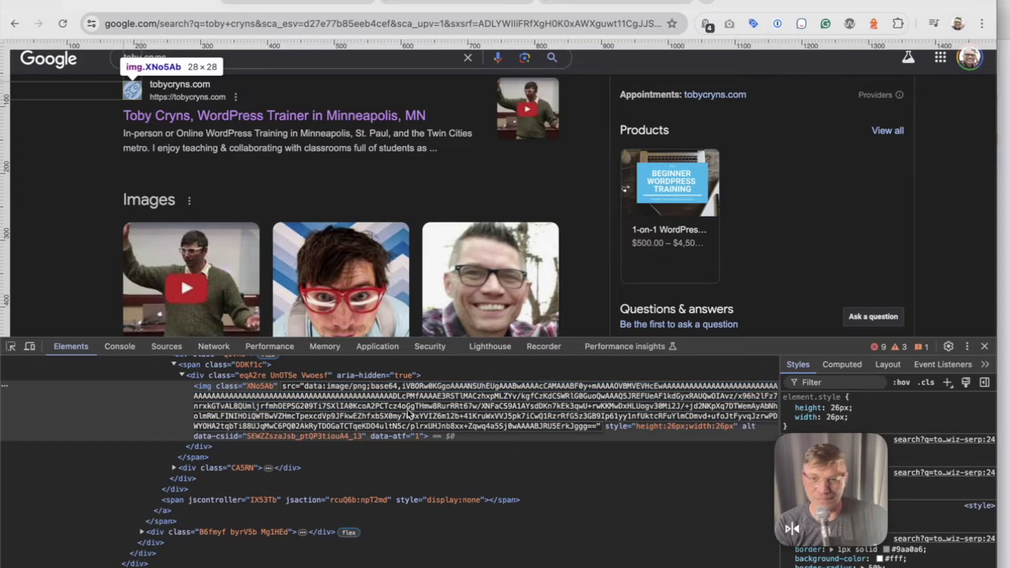
left_click_drag(395, 408, 381, 389)
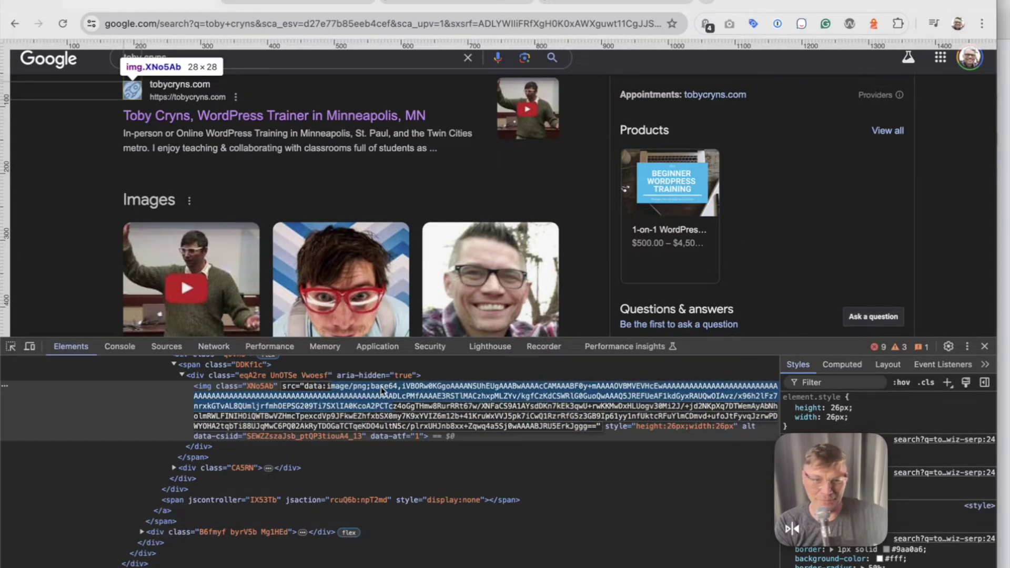
left_click(381, 389)
double_click(402, 394)
left_click(427, 399)
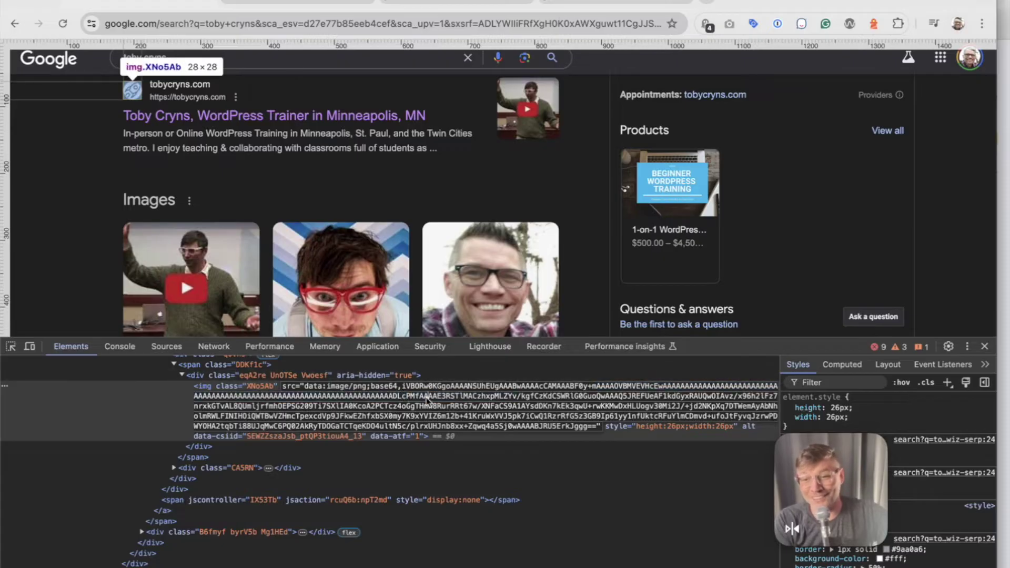
key("Escape")
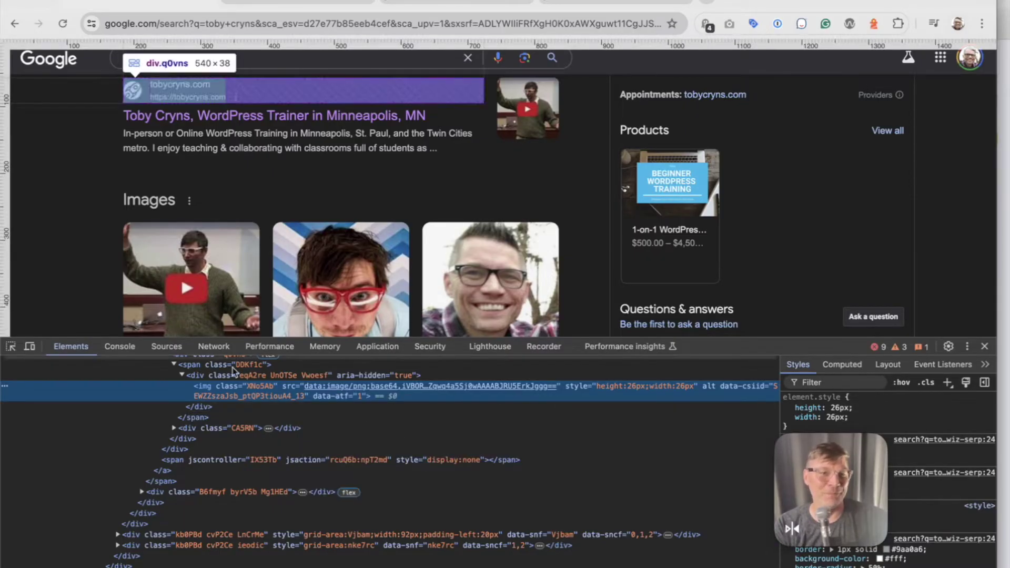
Close DevTools and check the favicon-fix note's redirect step before returning to the results.
left_click(984, 346)
scroll(315, 284, "up", 1)
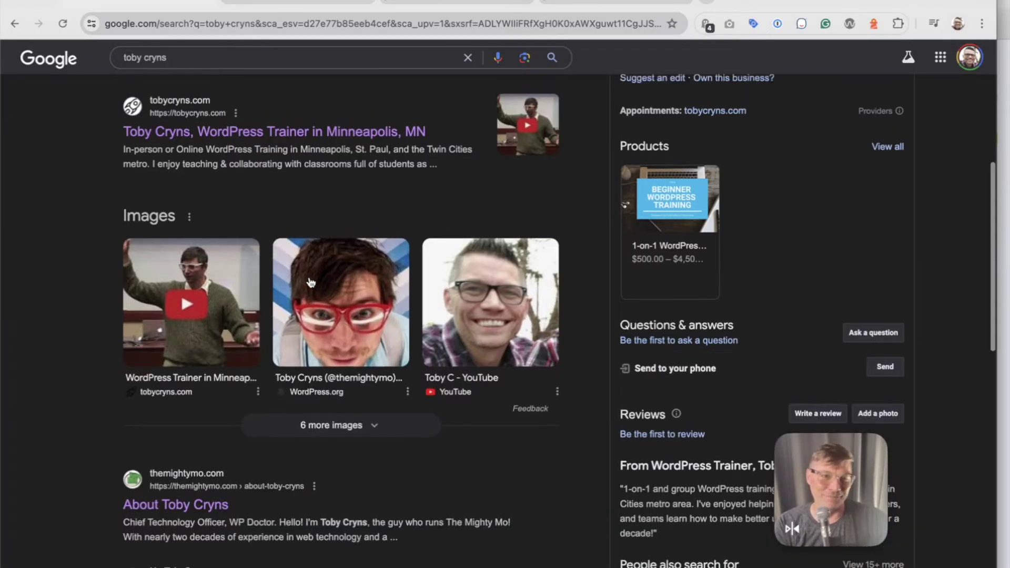
scroll(310, 282, "down", 1)
key("super+Tab")
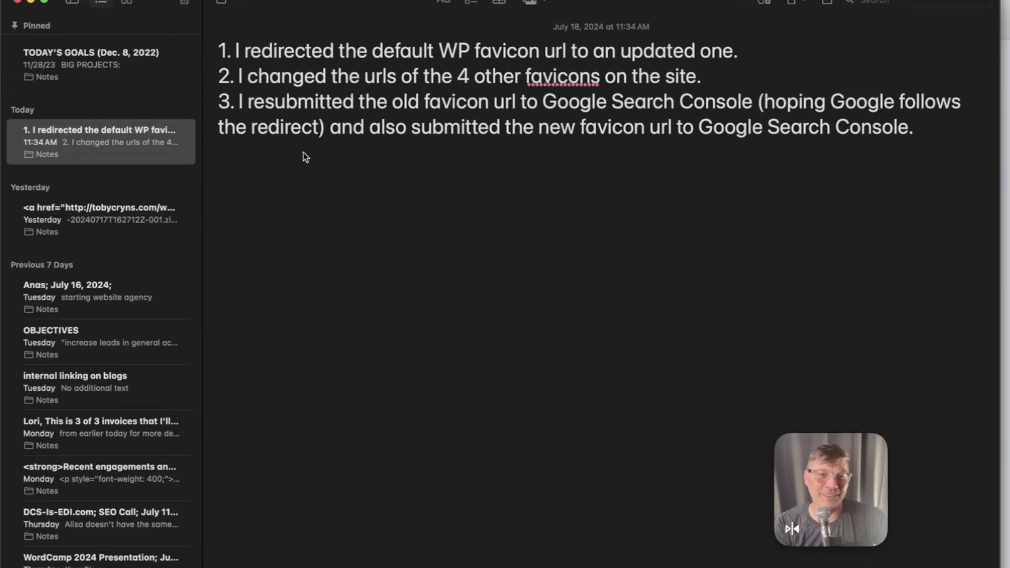
left_click_drag(238, 51, 358, 50)
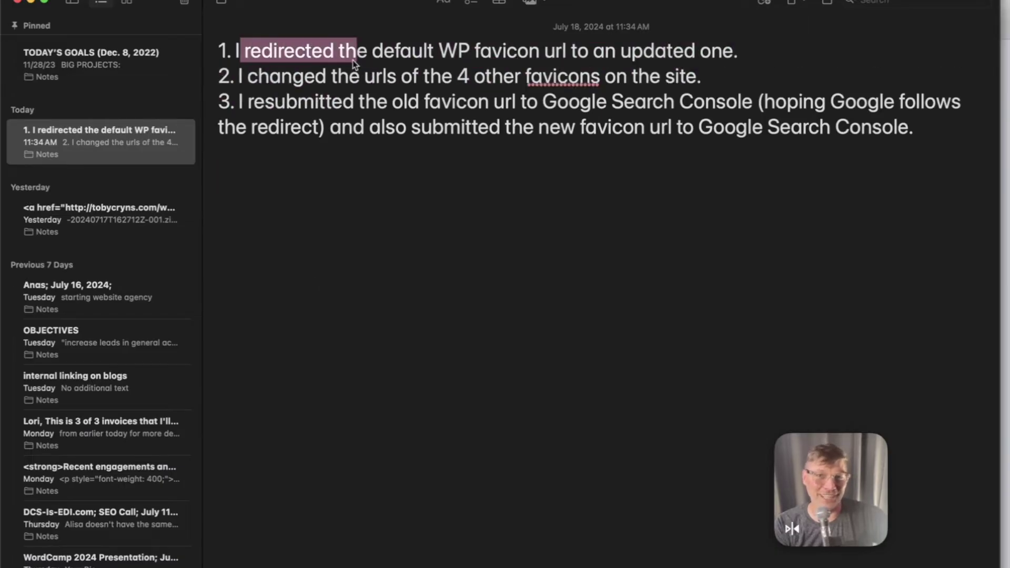
key("super+Tab")
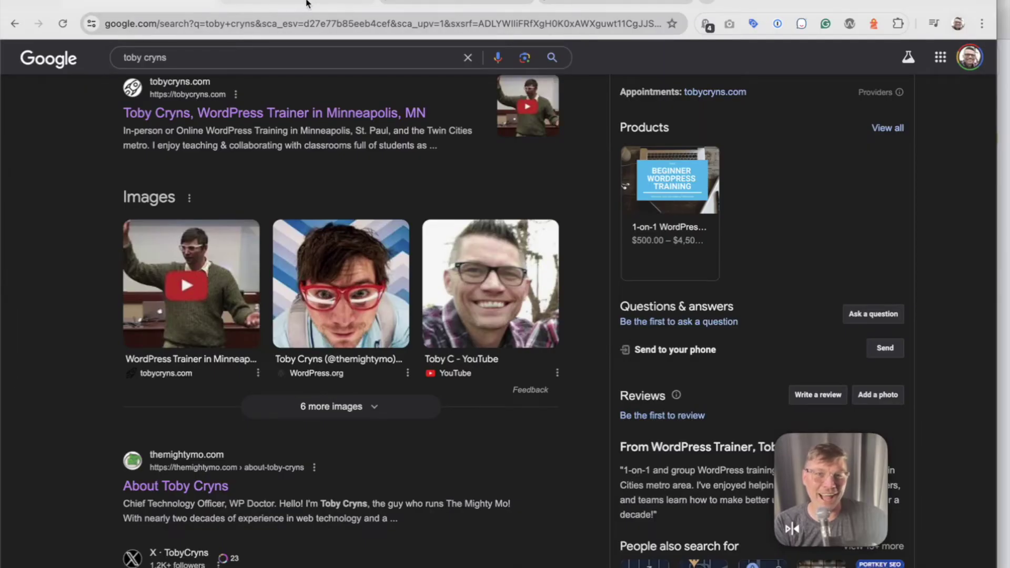
View the tobycryns.com homepage source and find its four 'favico' icon links.
left_click(455, 4)
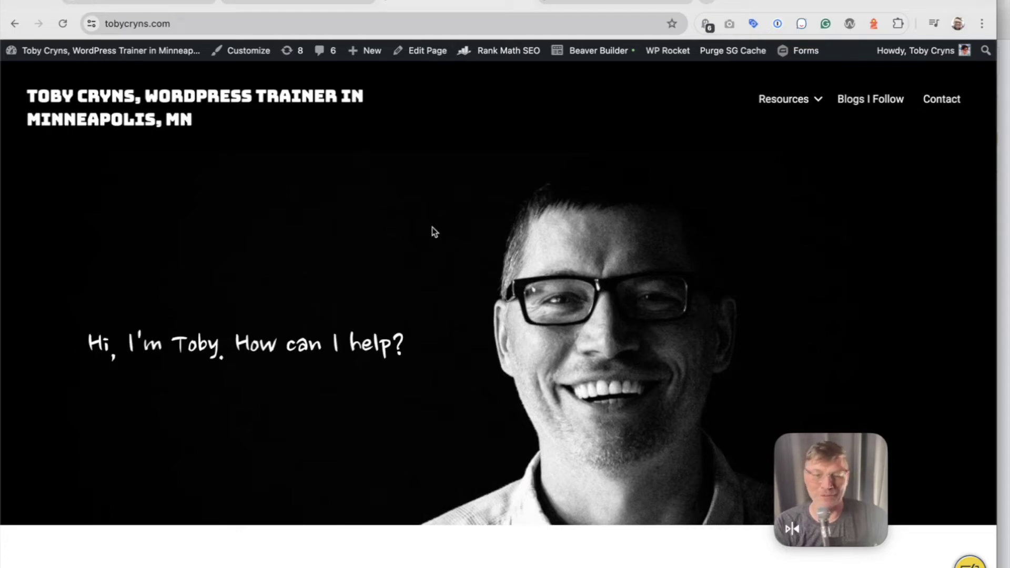
key("alt+super+u")
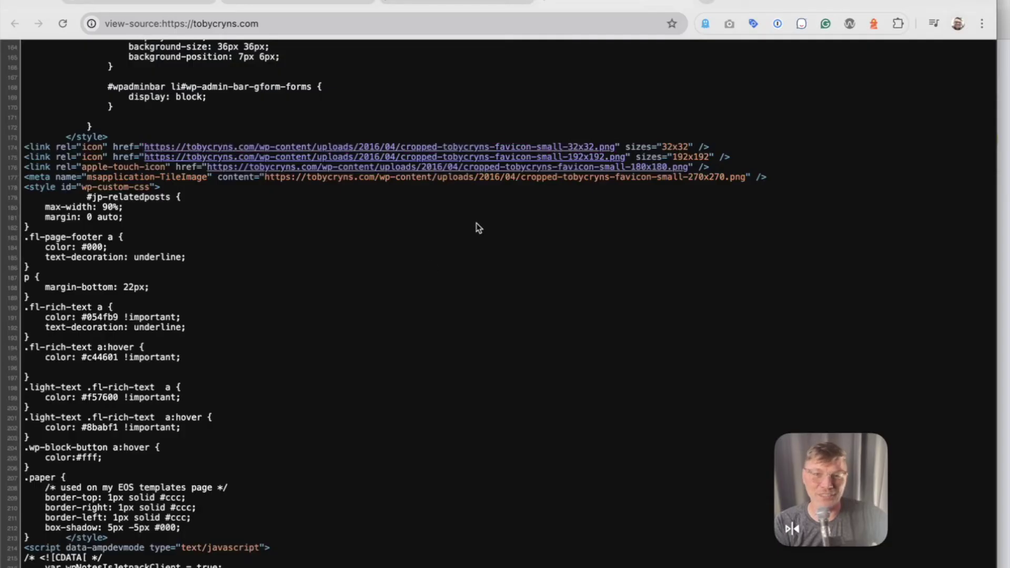
key("super+f")
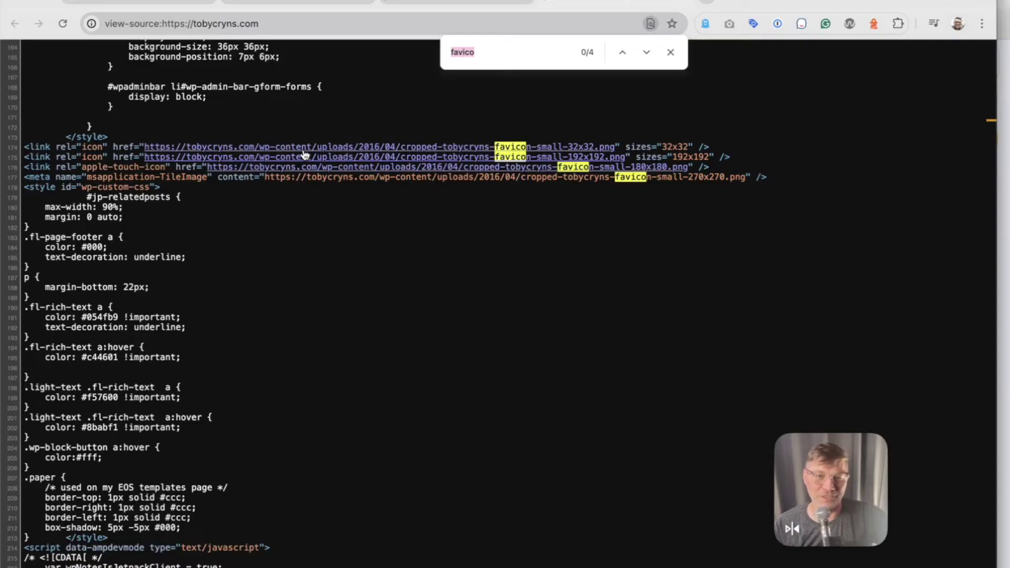
type("favico")
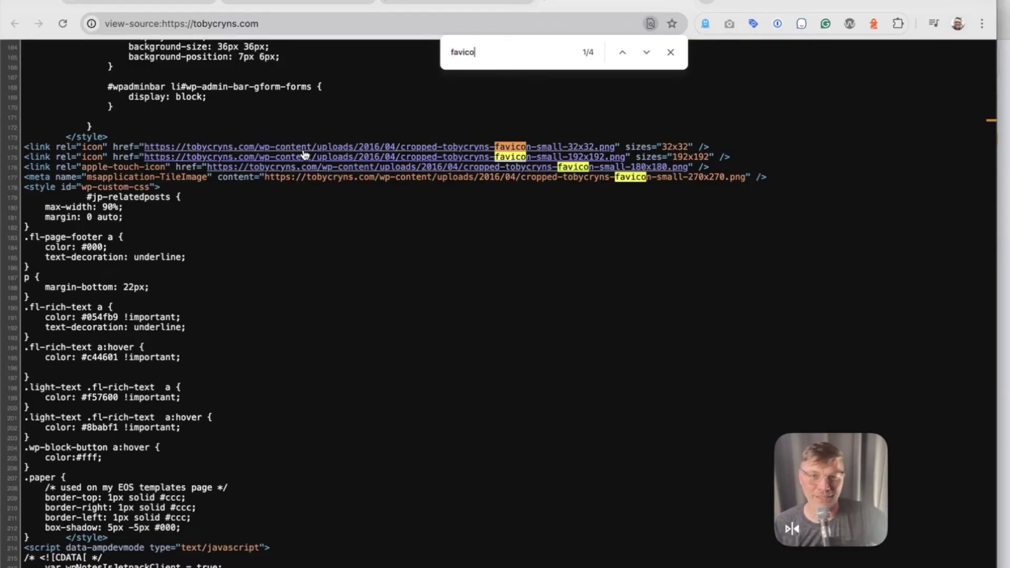
left_click_drag(529, 178, 458, 148)
left_click(439, 138)
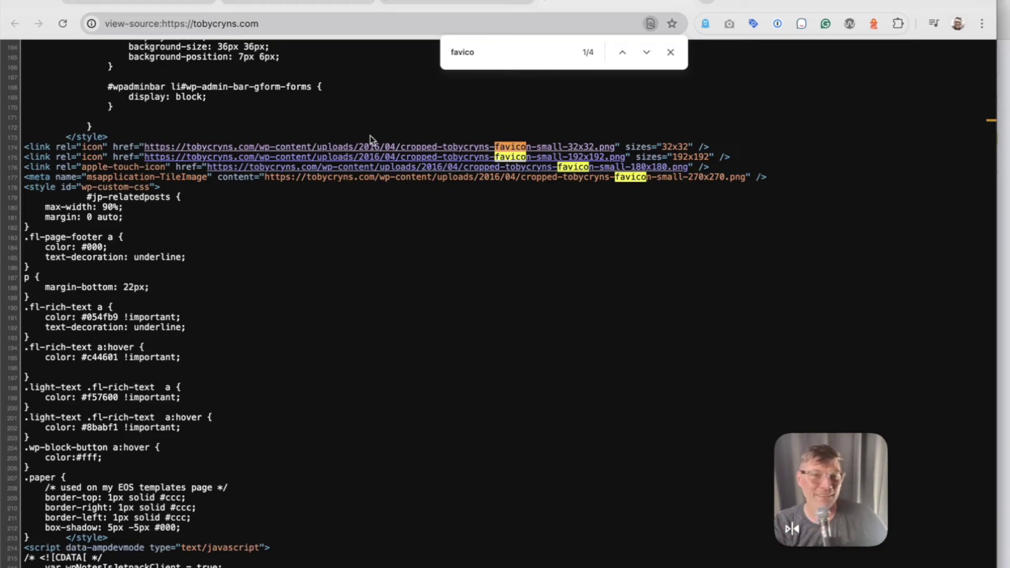
Highlight the favicon link and meta lines, then open cropped-tobycryns-favicon-small-180x180.png, the rocket icon.
left_click_drag(362, 137, 176, 137)
left_click(780, 176)
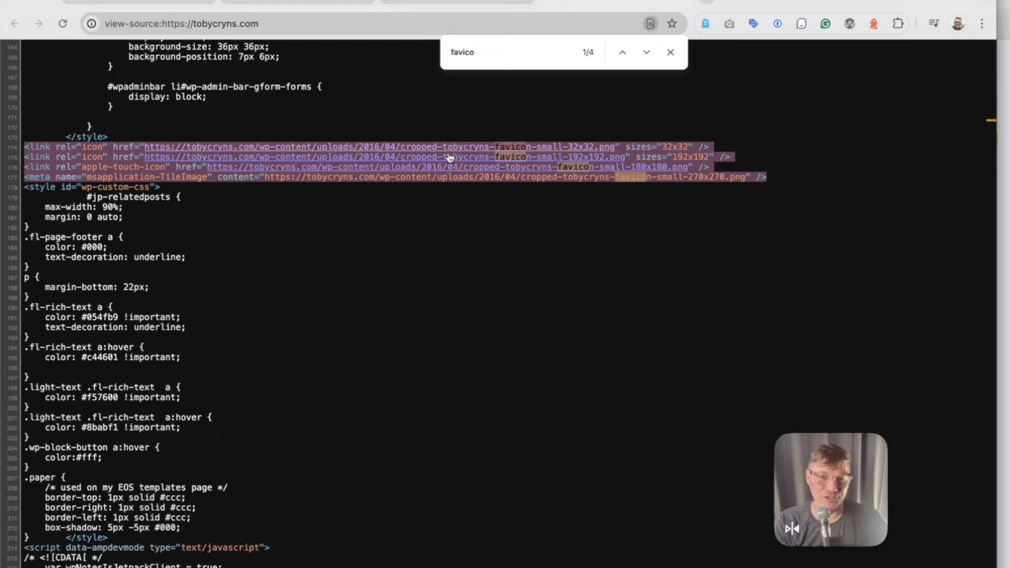
left_click(490, 129)
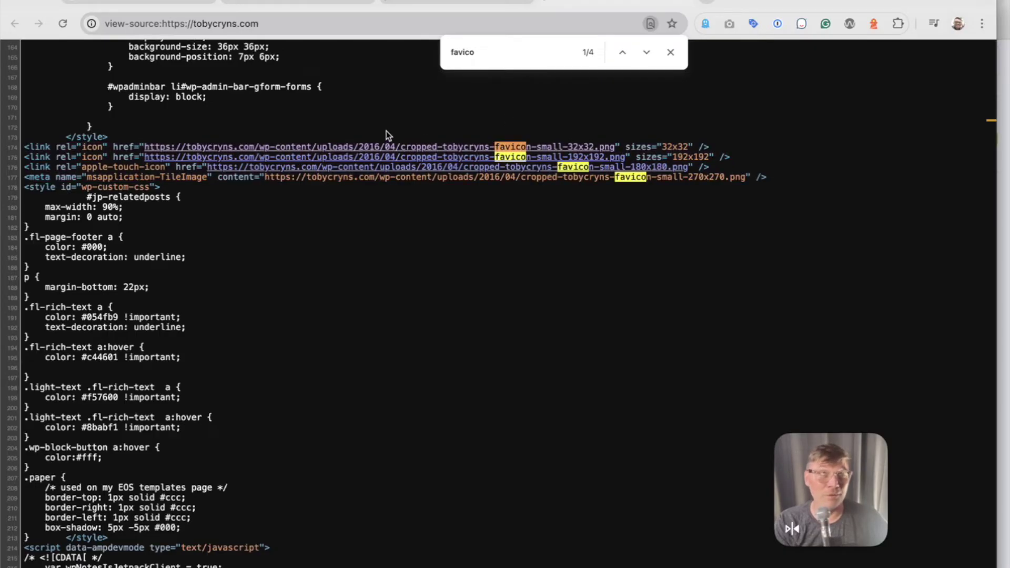
left_click_drag(388, 132, 752, 175)
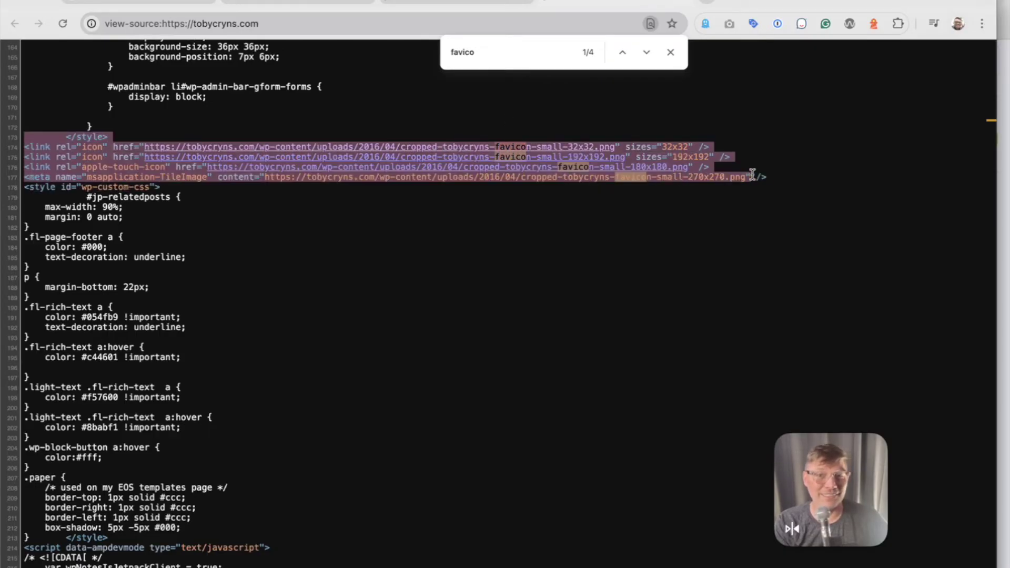
left_click(783, 180)
left_click_drag(783, 180, 728, 129)
left_click(728, 129)
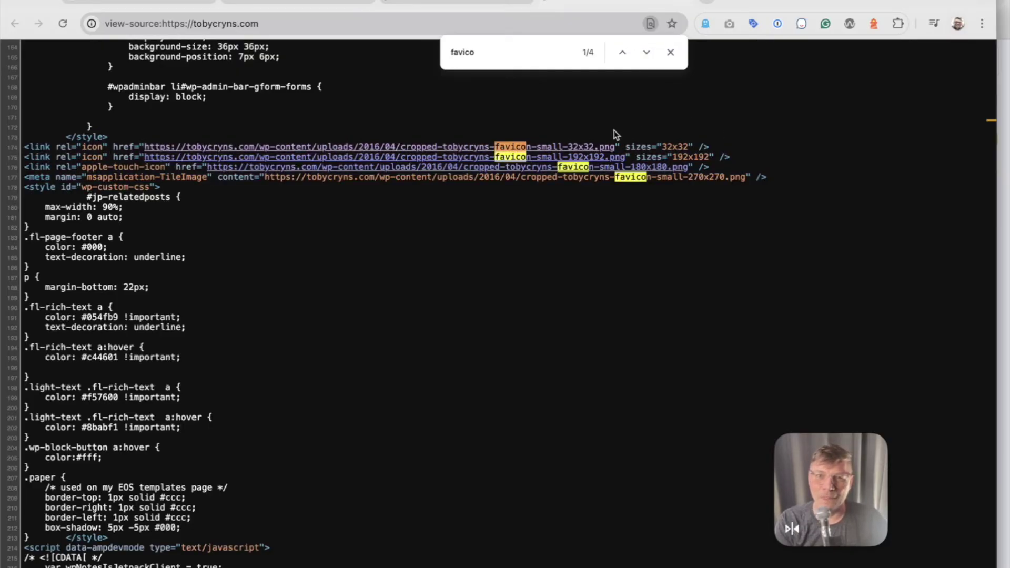
left_click_drag(616, 135, 865, 189)
left_click(865, 190)
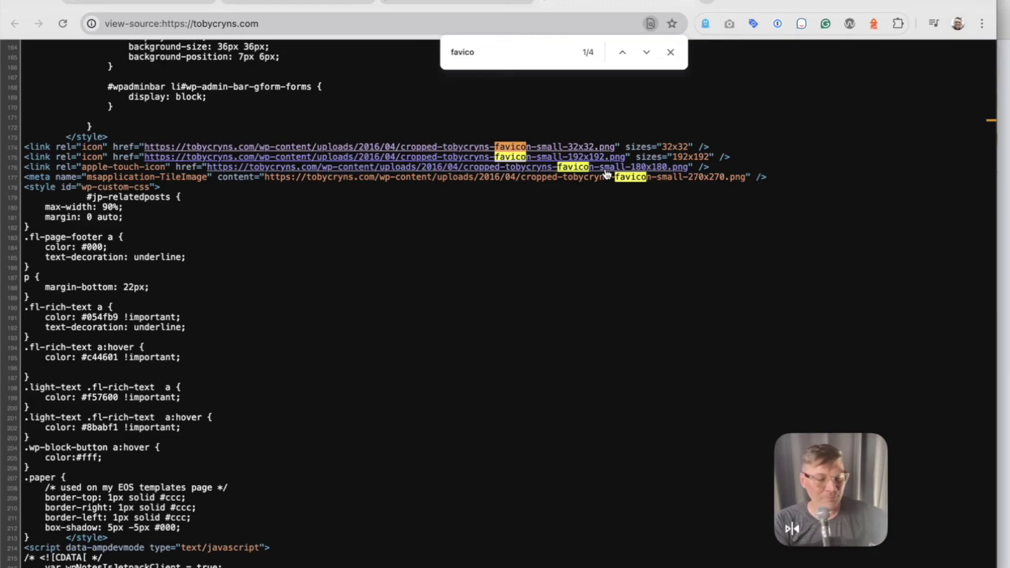
key("super+Tab")
key("super+Tab")
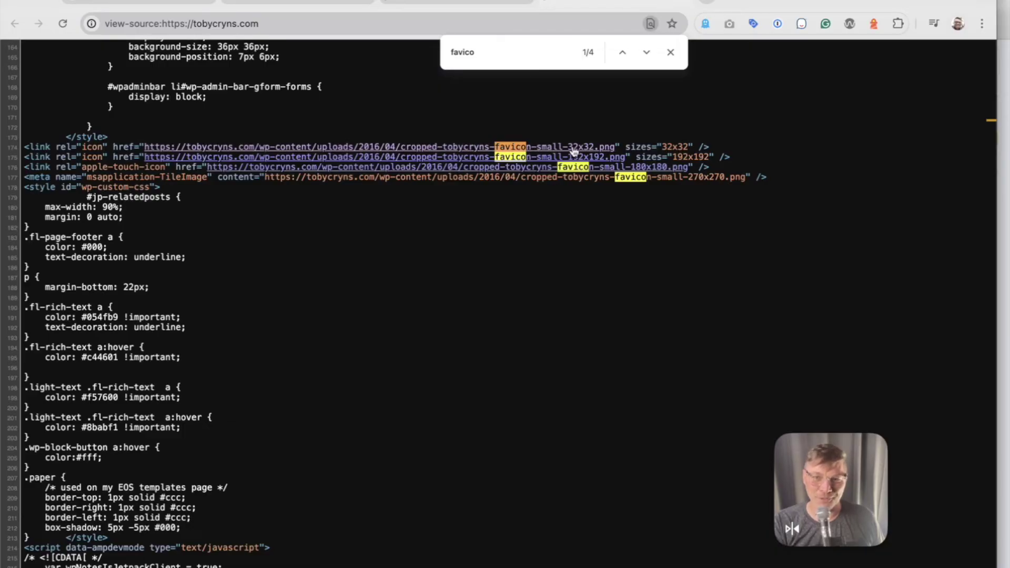
left_click(587, 167)
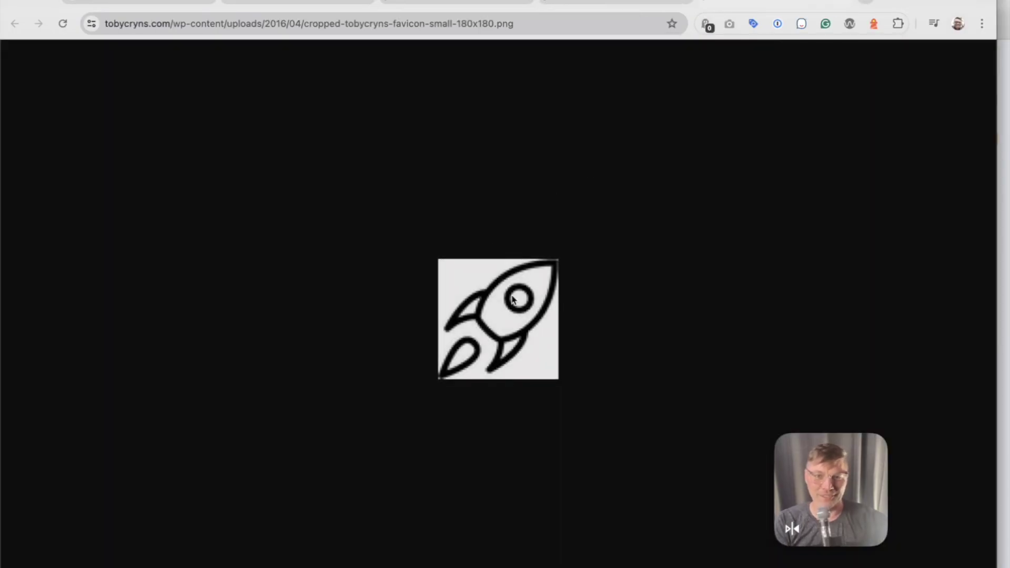
Go back from the rocket image to the homepage source, then switch to the Search Console tab.
right_click(498, 324)
left_click(508, 183)
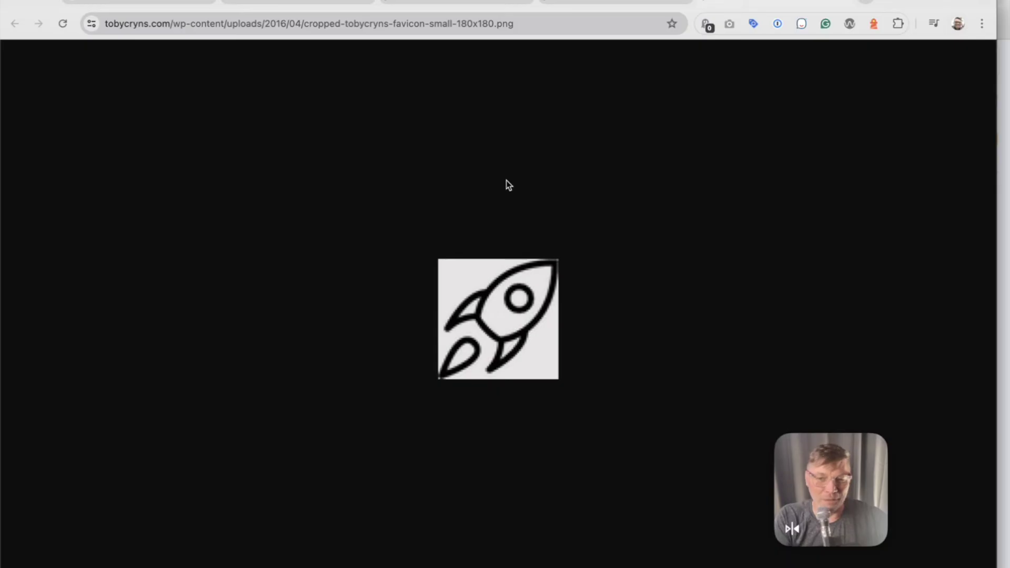
key("super+bracketleft")
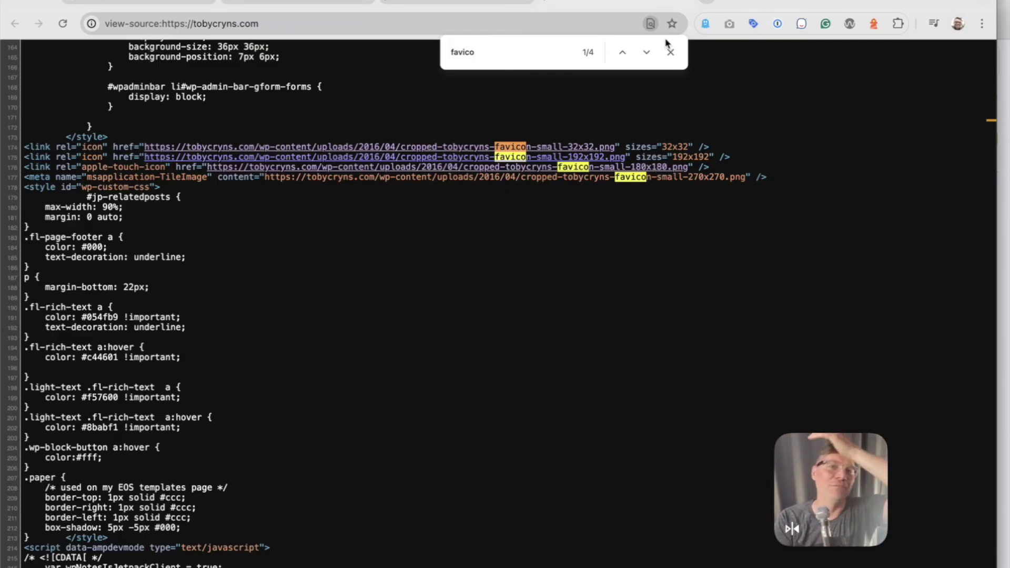
left_click(315, 1)
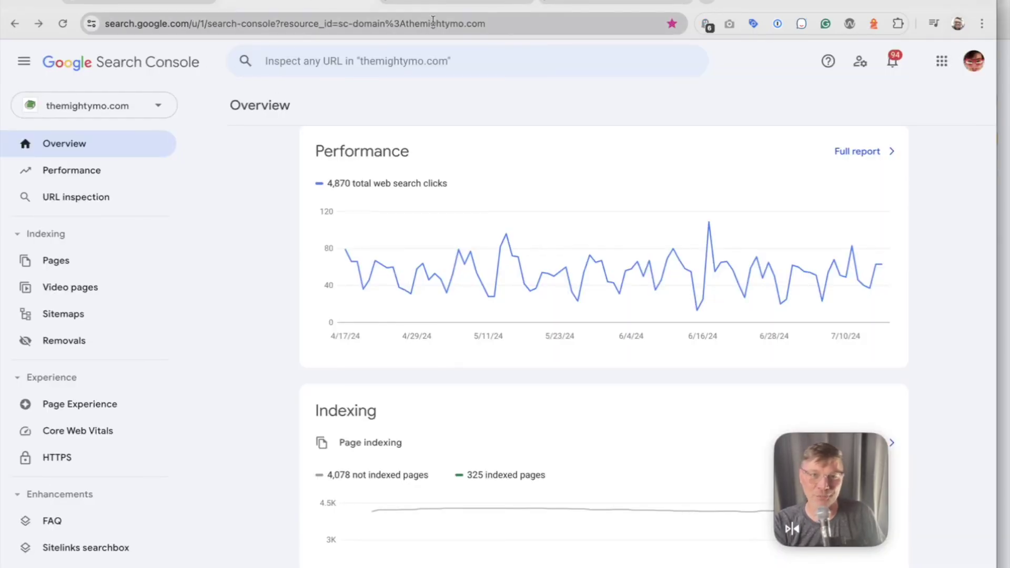
Open the 32x32 favicon image linked from the tobycryns.com page source.
left_click(463, 2)
left_click(595, 2)
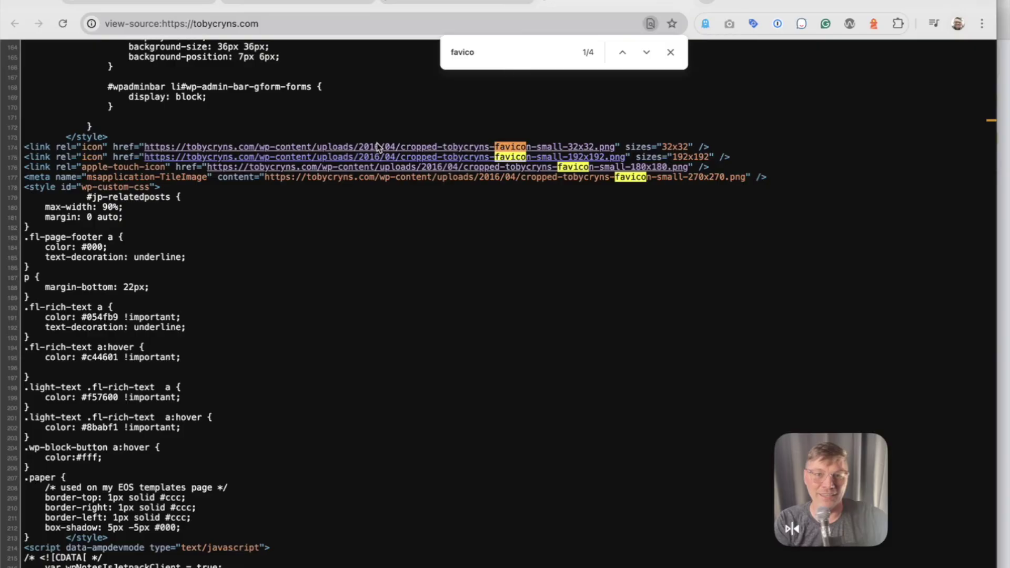
left_click(376, 144)
key("super+Left")
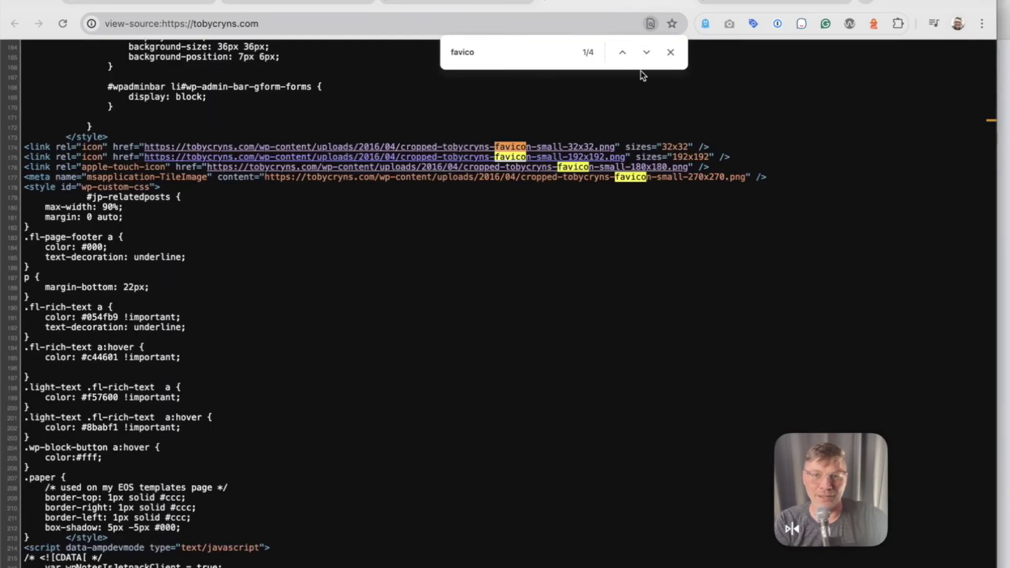
key("super+Right")
Change 2016 to 2024 in the favicon address and run a Search Console URL inspection on it.
double_click(276, 24)
type("2024/04/cropped-tobycryns-favicon-small-32x32.png")
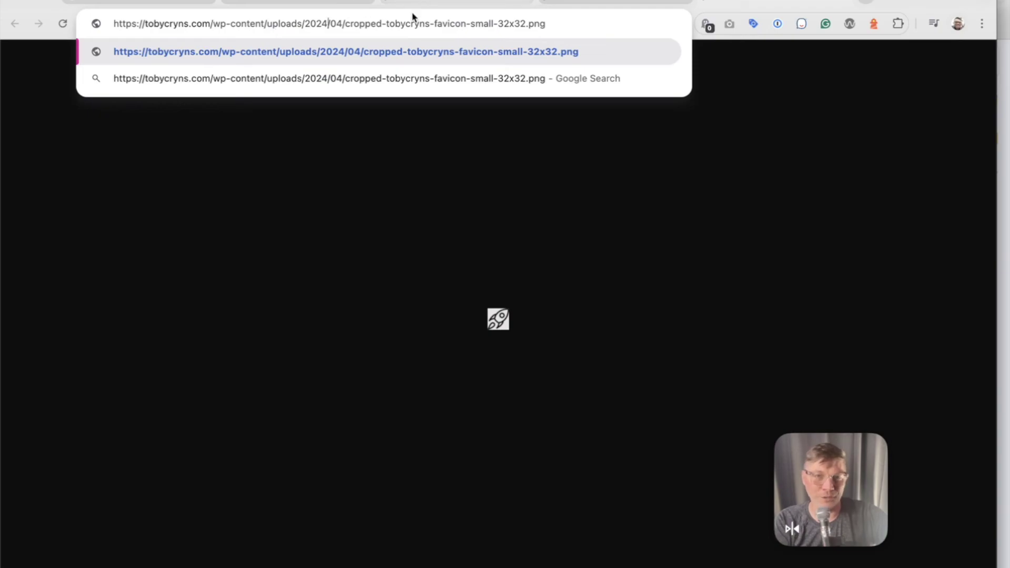
triple_click(399, 27)
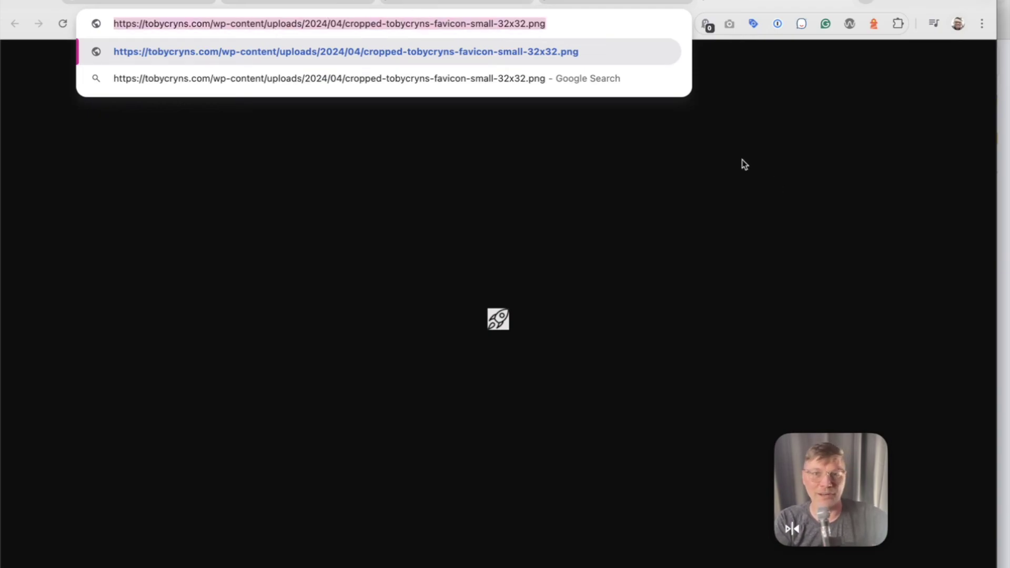
key("super+2")
key("Return")
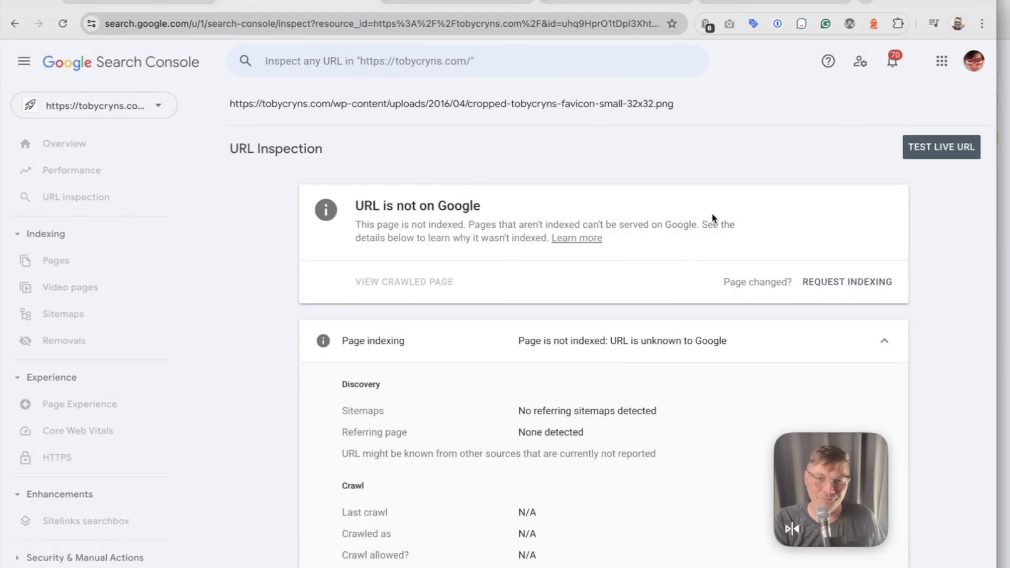
left_click_drag(412, 206, 444, 232)
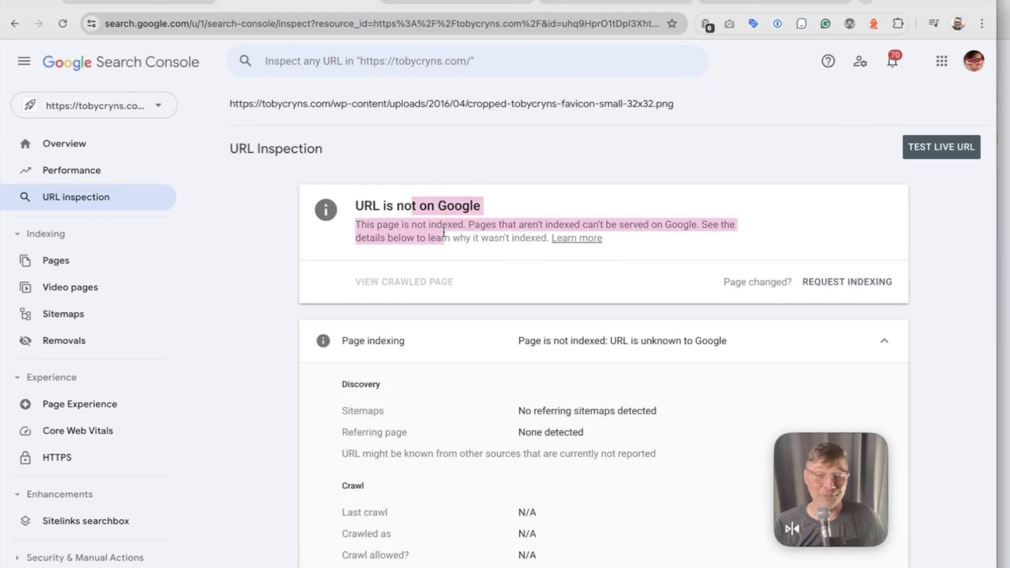